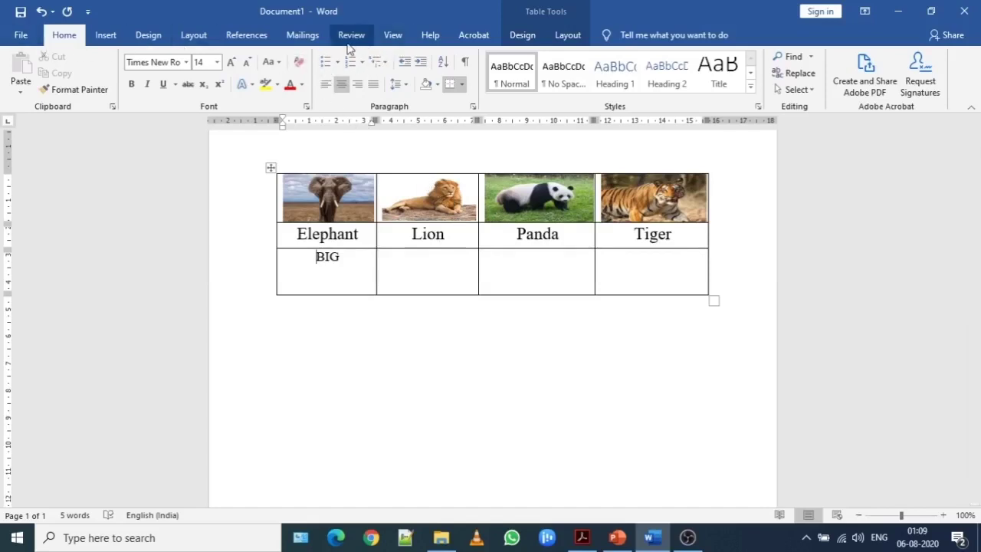
Step: Look up synonyms for "BIG" under Elephant in the Thesaurus, browse to GIANT, and replace the word with "MASSIVE"
left_click(352, 35)
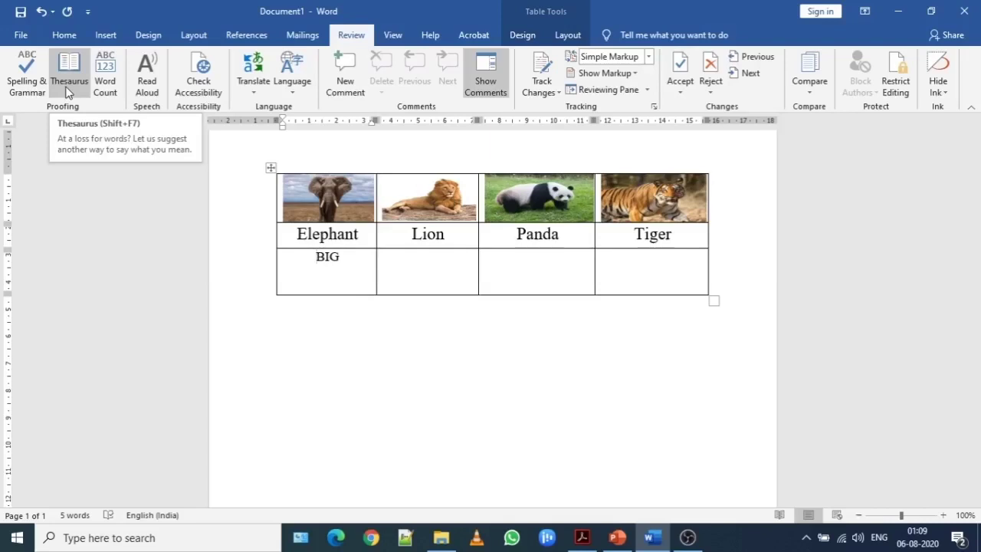
left_click(67, 90)
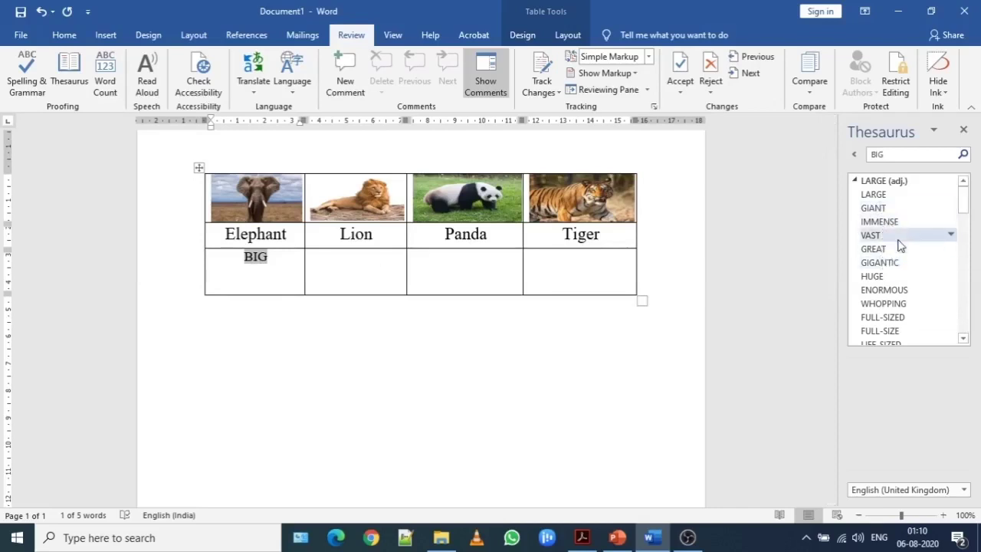
left_click_drag(965, 203, 963, 237)
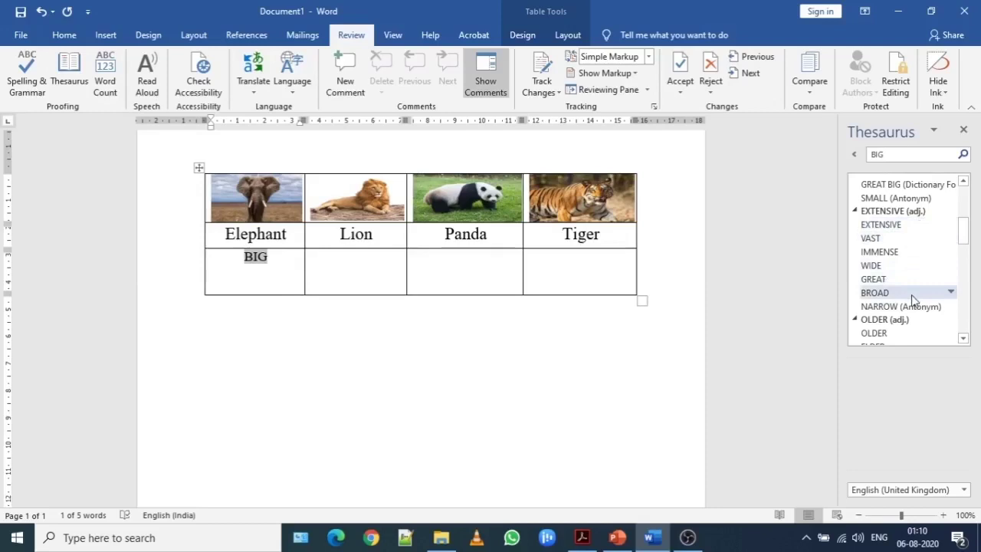
left_click_drag(964, 232, 967, 327)
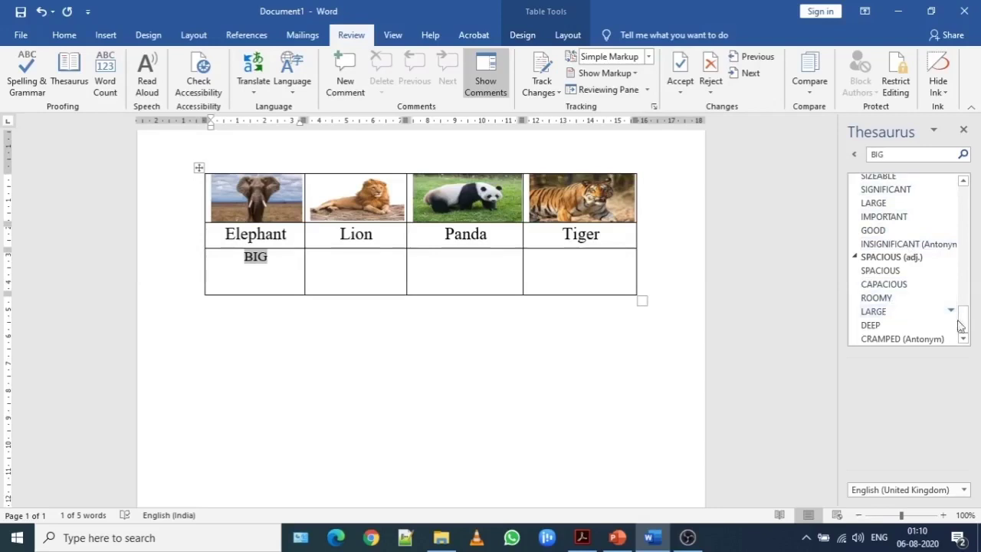
left_click_drag(964, 326, 979, 198)
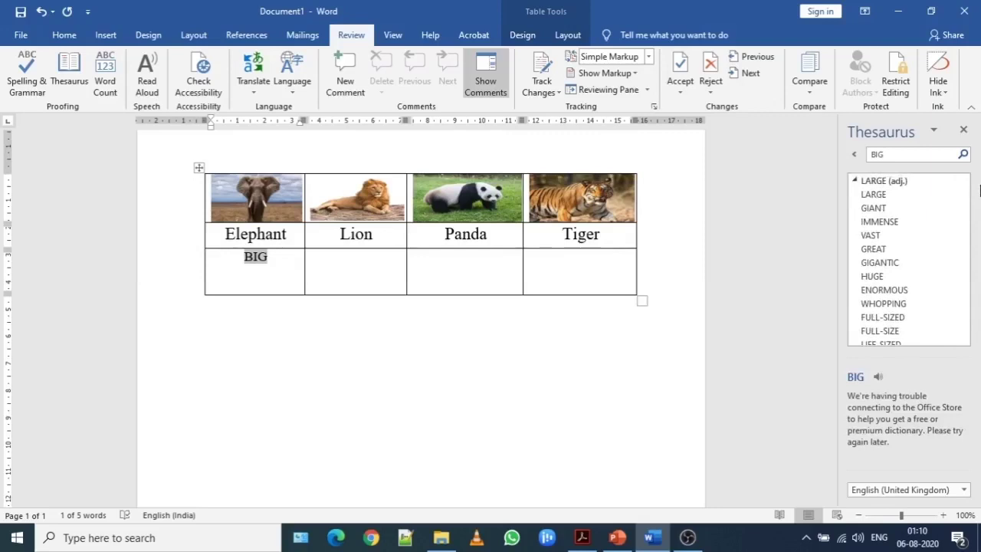
left_click(876, 209)
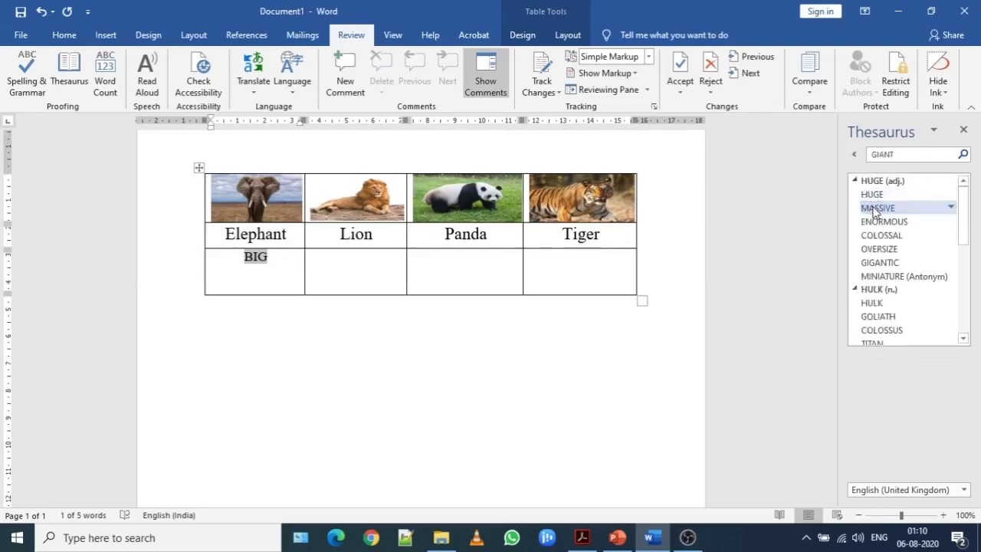
left_click(950, 208)
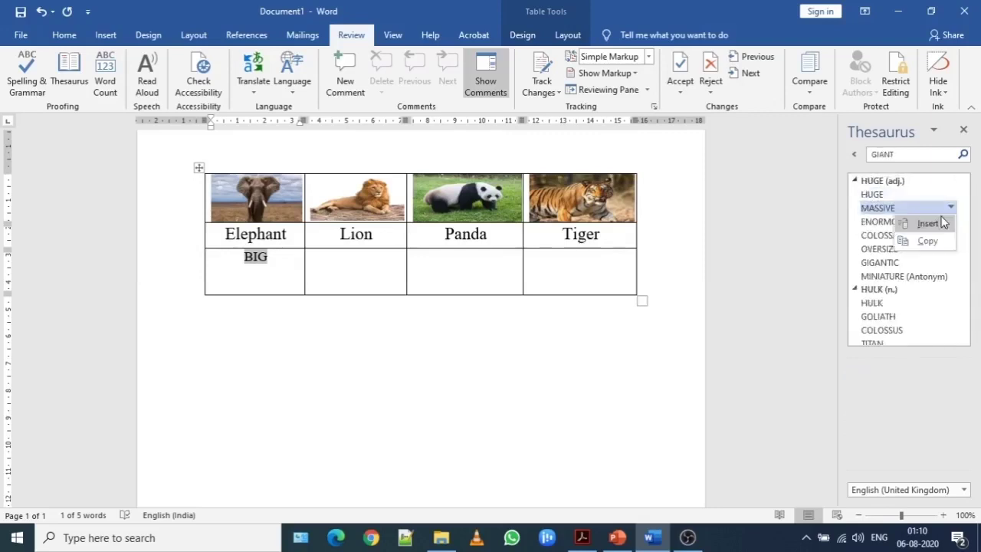
left_click(940, 226)
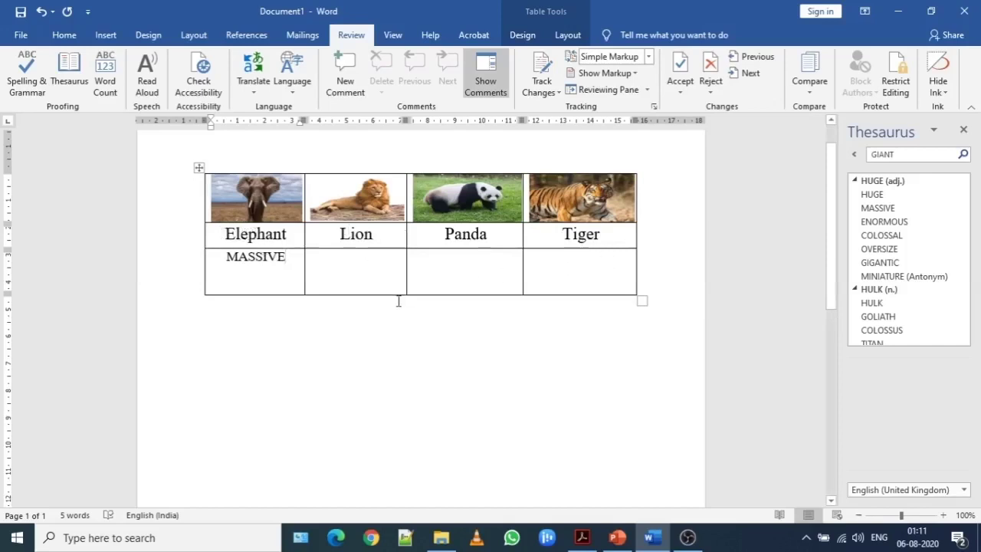
Step: Add two blank lines below the animal table
left_click(253, 349)
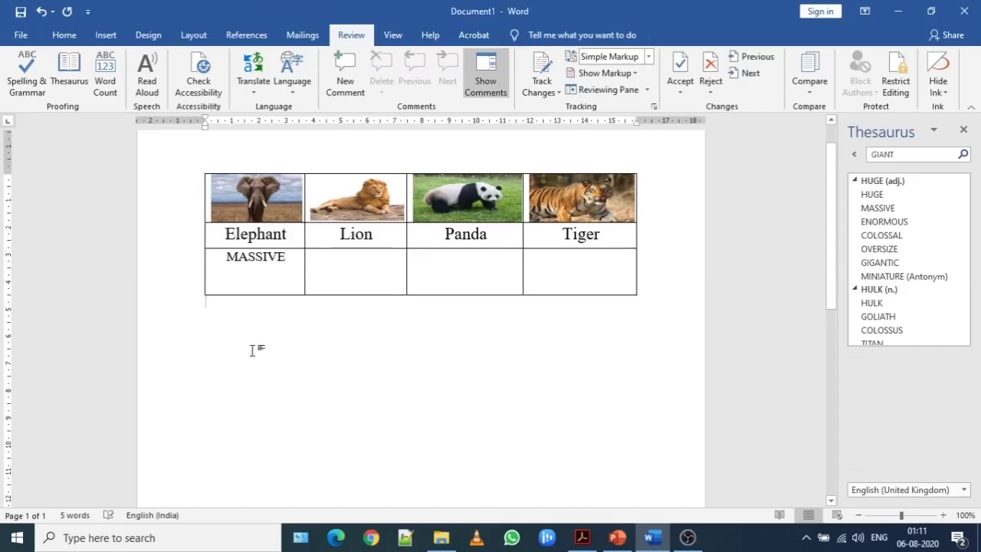
key("Return")
key("Return")
left_click(65, 38)
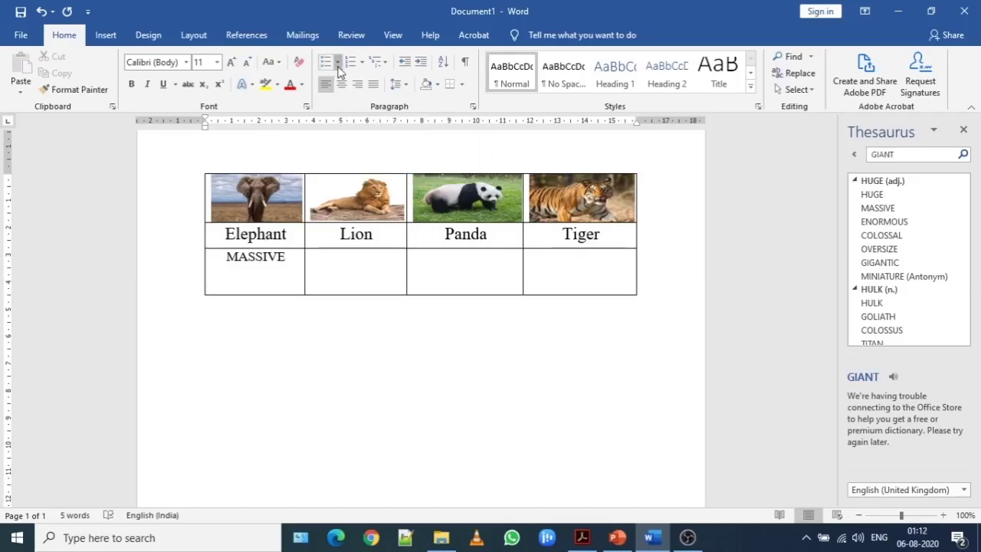
left_click(338, 64)
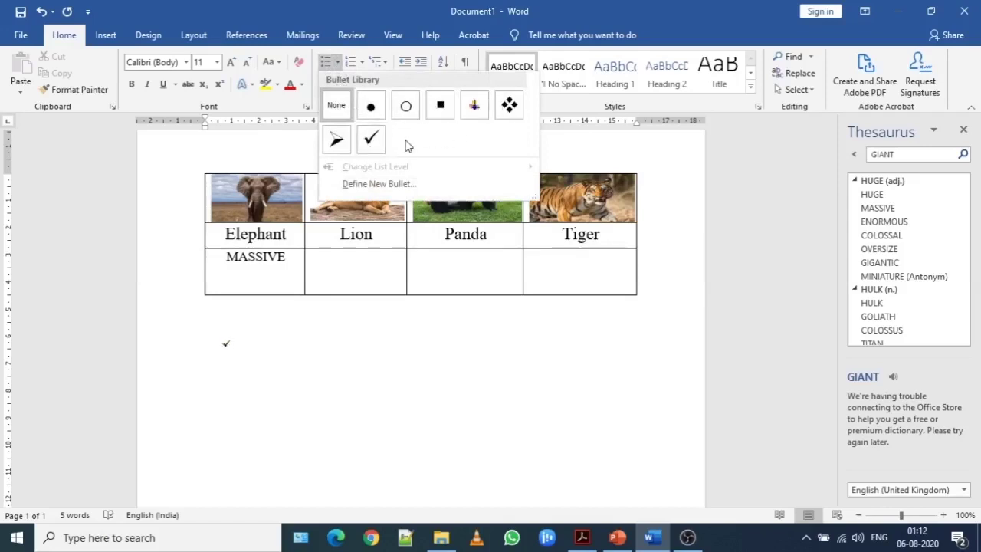
left_click(393, 188)
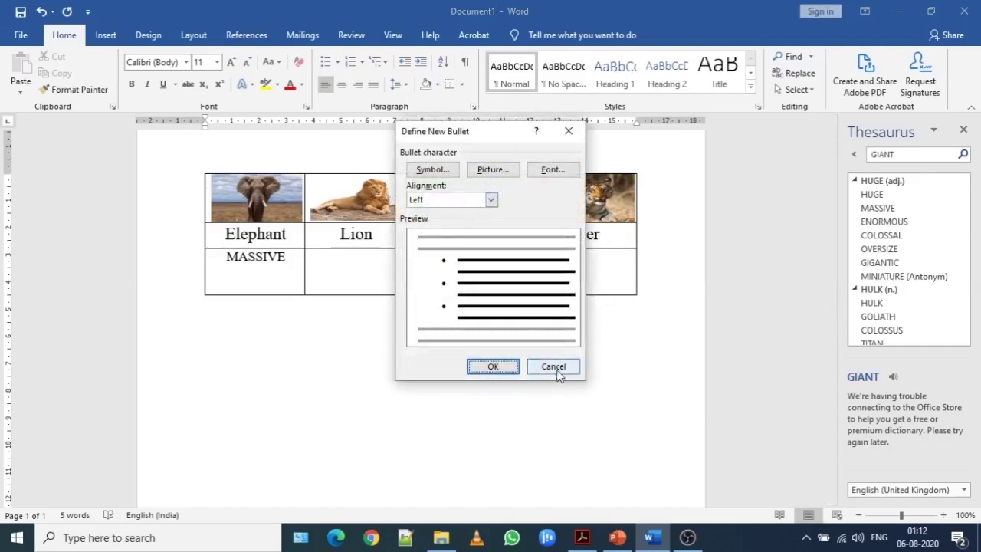
left_click(553, 367)
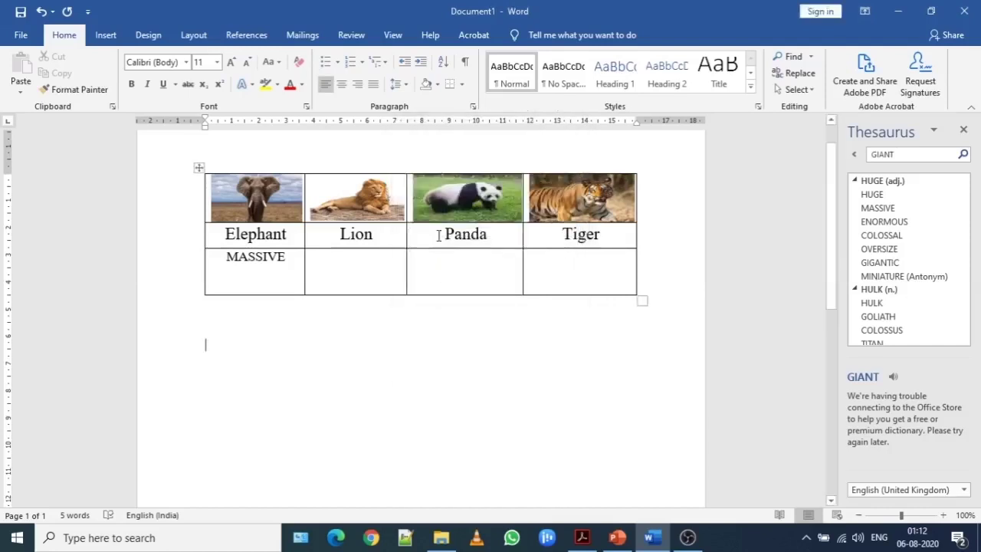
Step: Start a bulleted list with solid round bullets below the table and enter "Elephant" as the first item
left_click(338, 65)
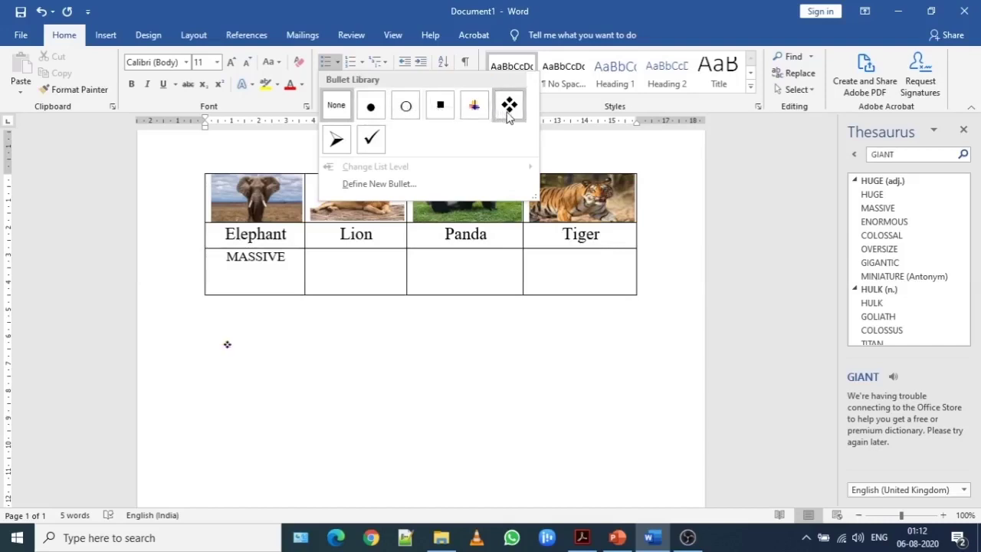
left_click(379, 113)
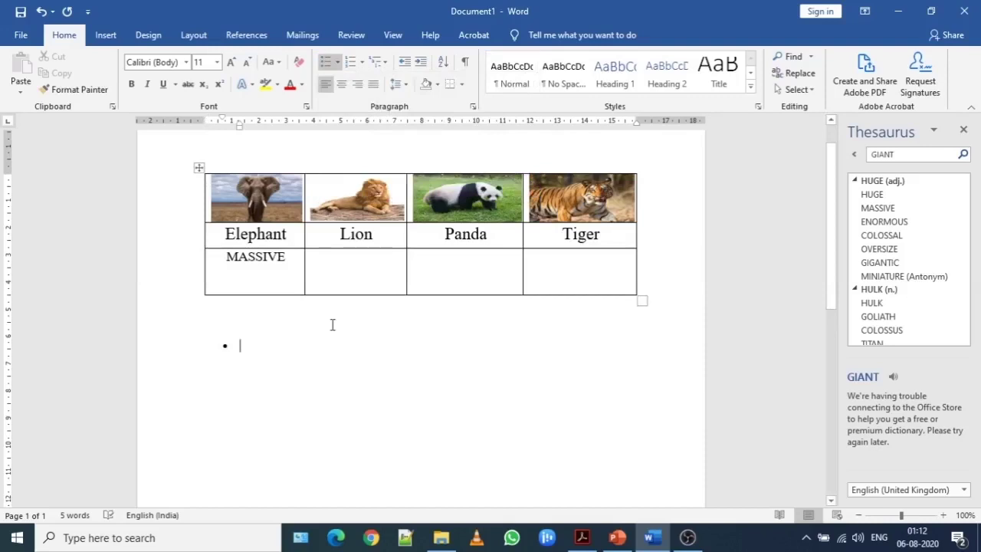
type("e")
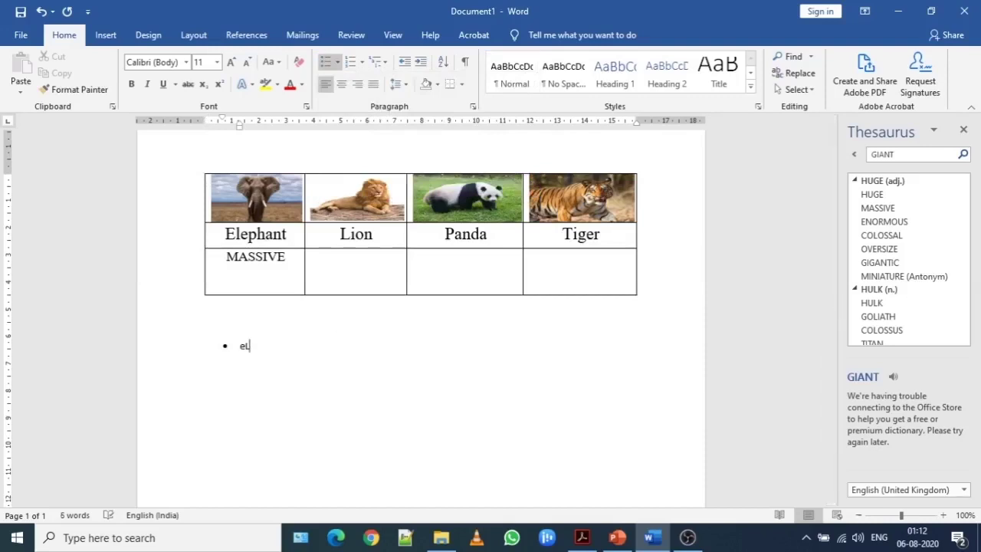
key("BackSpace")
type("Elephanr")
key("BackSpace")
type("t")
key("Return")
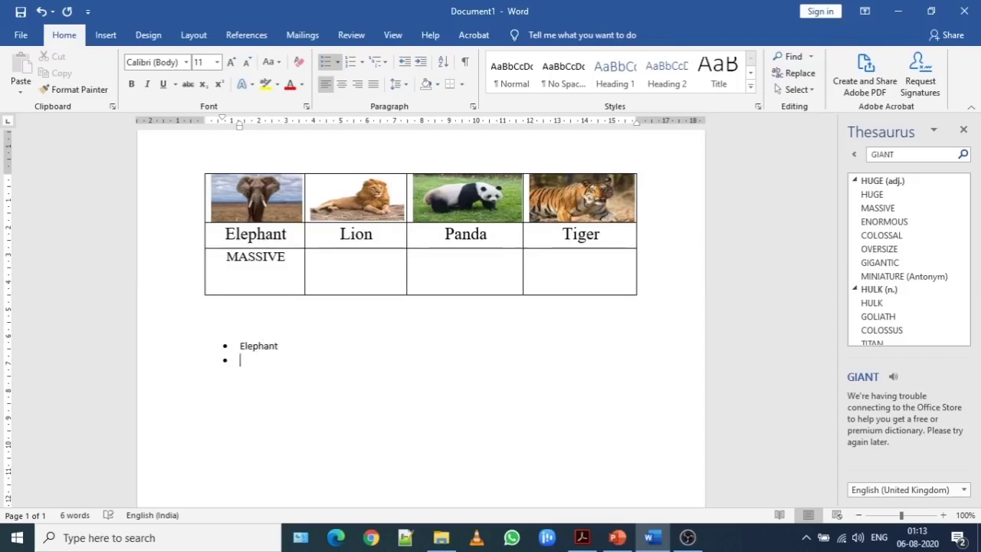
Step: Add "Lion", "Panda" and "Tiger" as separate items in the bulleted list
type("Lion")
key("BackSpace")
key("BackSpace")
key("BackSpace")
type("iom")
key("Return")
key("BackSpace")
key("BackSpace")
key("BackSpace")
key("BackSpace")
type("n")
key("Return")
type("Panda")
key("Return")
type("Tiger")
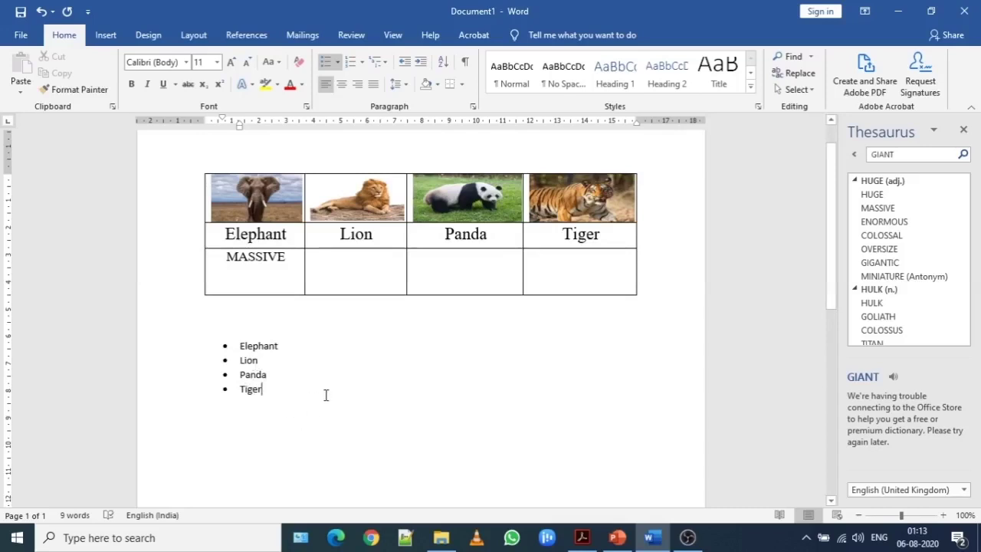
Step: Format all four bulleted animal names in Times New Roman at size 18
left_click(184, 347)
left_click_drag(182, 358, 182, 397)
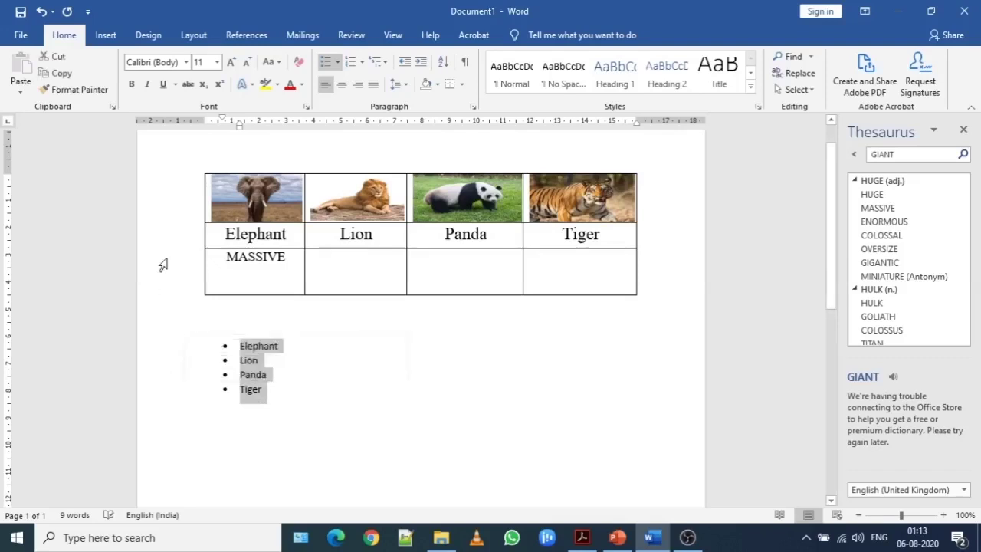
left_click(217, 63)
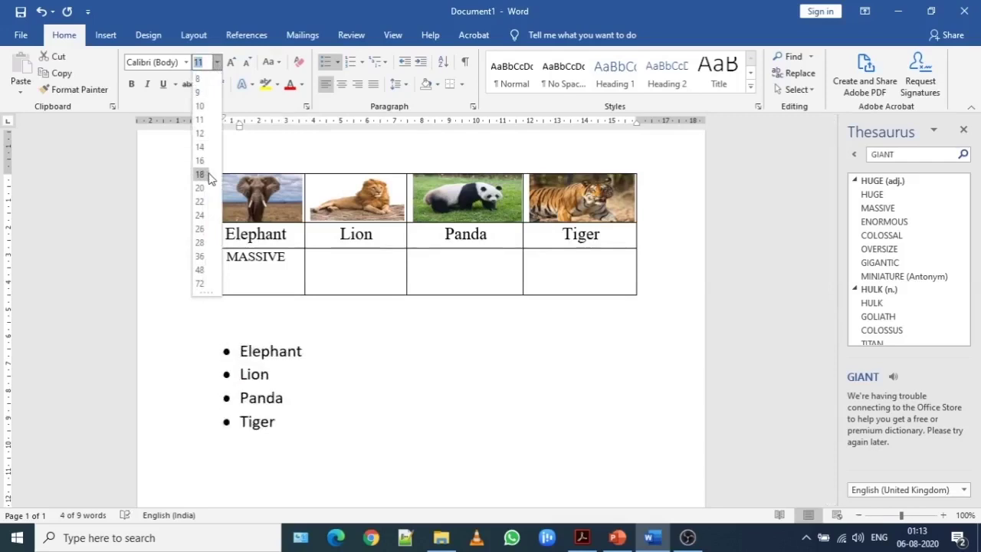
left_click(199, 174)
left_click(185, 62)
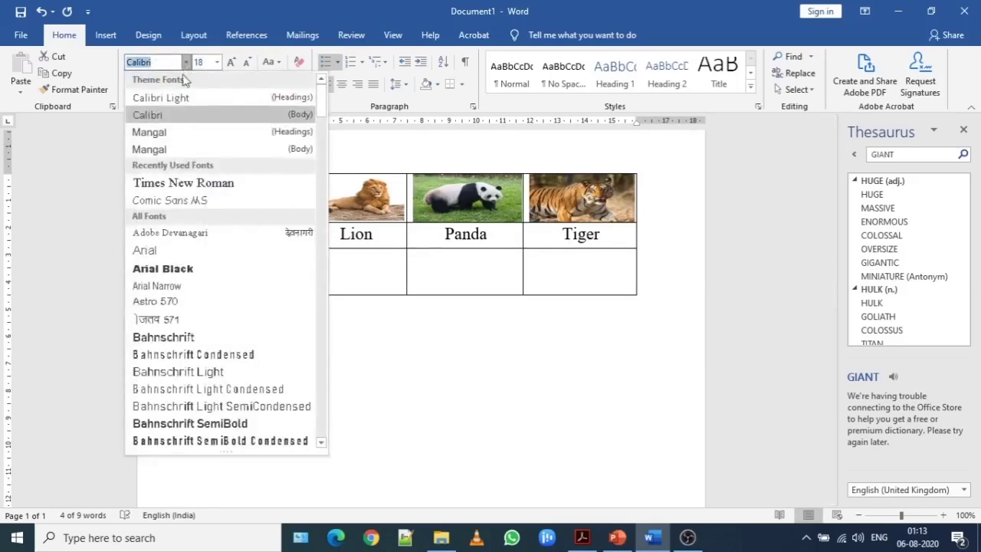
left_click(192, 183)
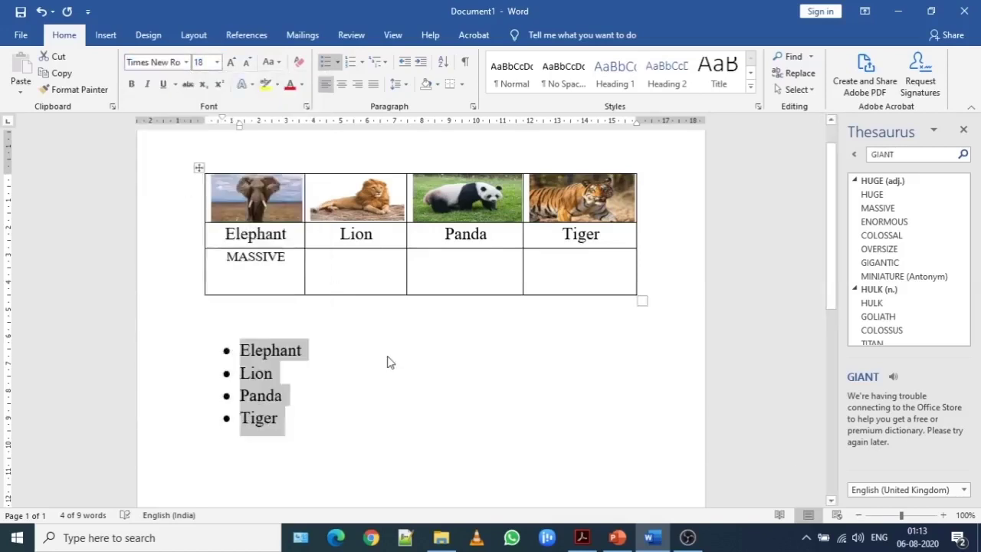
left_click(320, 402)
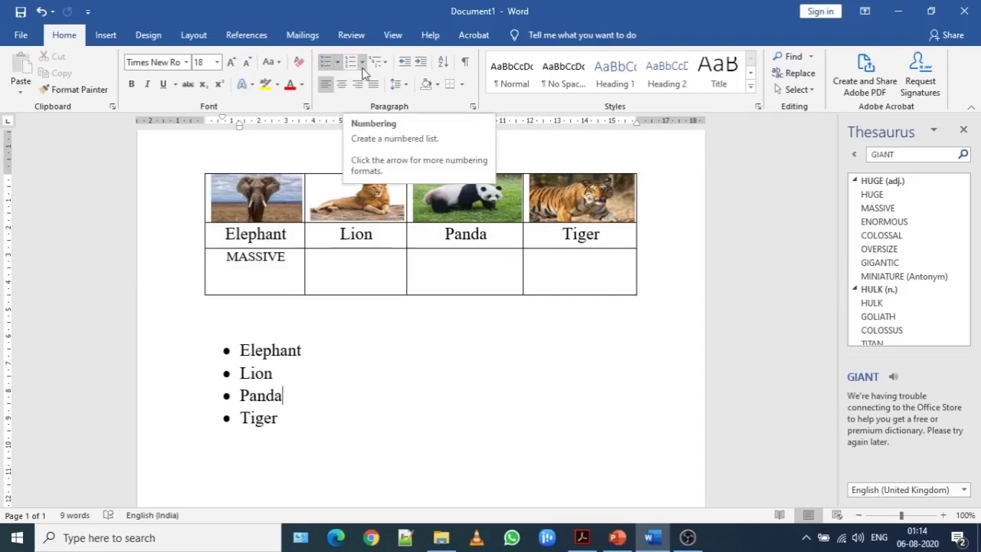
Step: Convert the bulleted animal list to 1. 2. 3. numbering, and switch its format to lowercase a. b. c. lettering
left_click(362, 65)
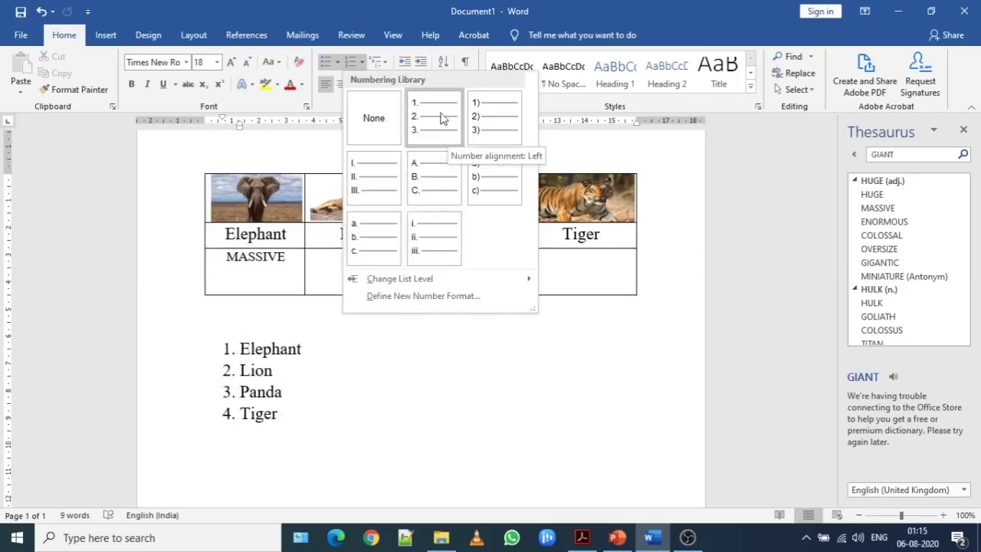
left_click(442, 117)
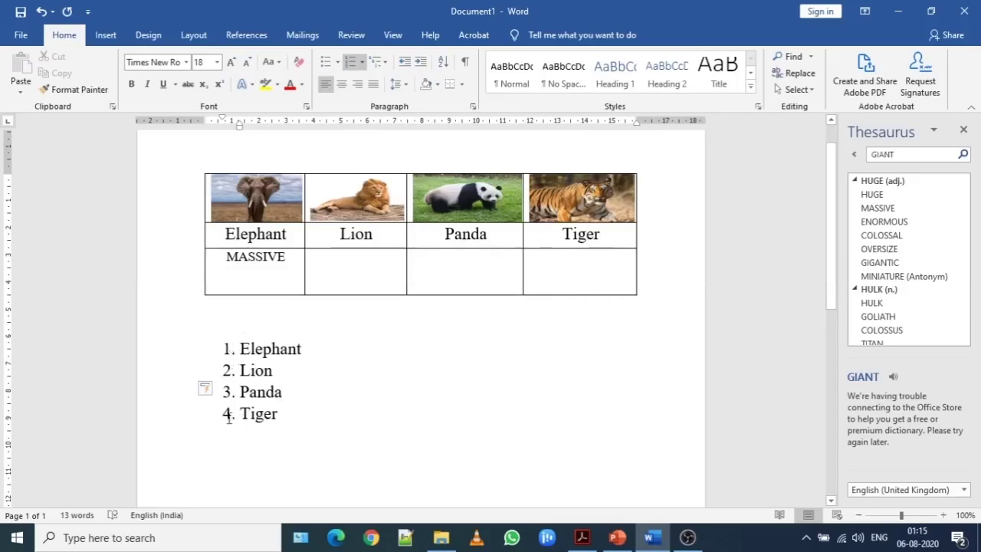
left_click(362, 62)
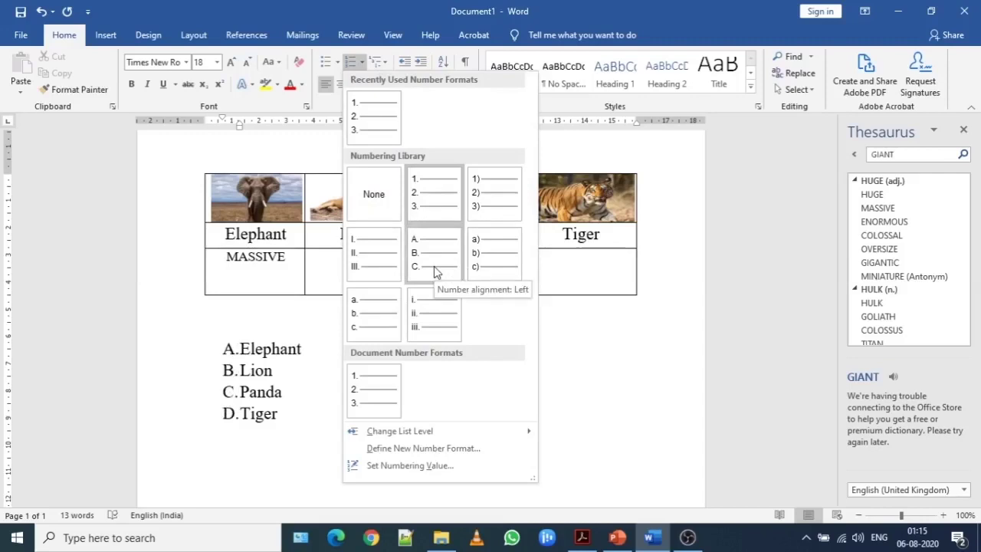
left_click(390, 316)
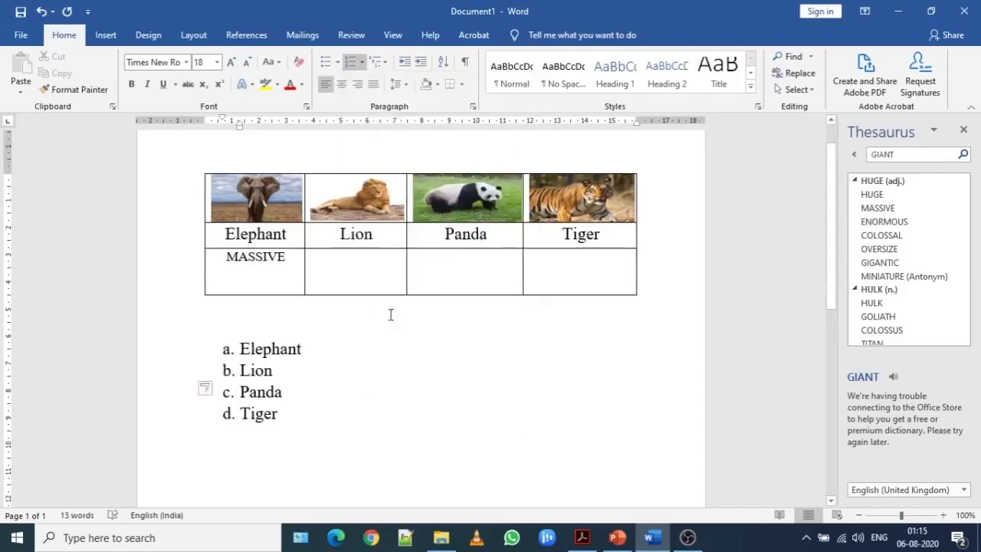